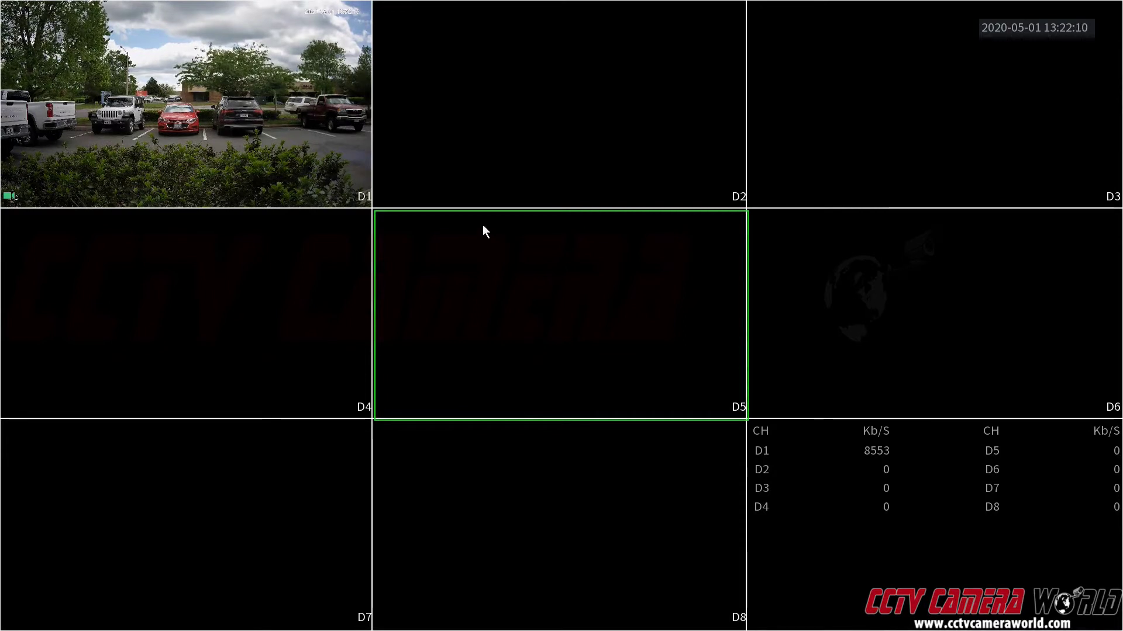
# - Open the Main Menu from the live view and log in as admin with the unlock pattern
pyautogui.rightClick(489, 239)
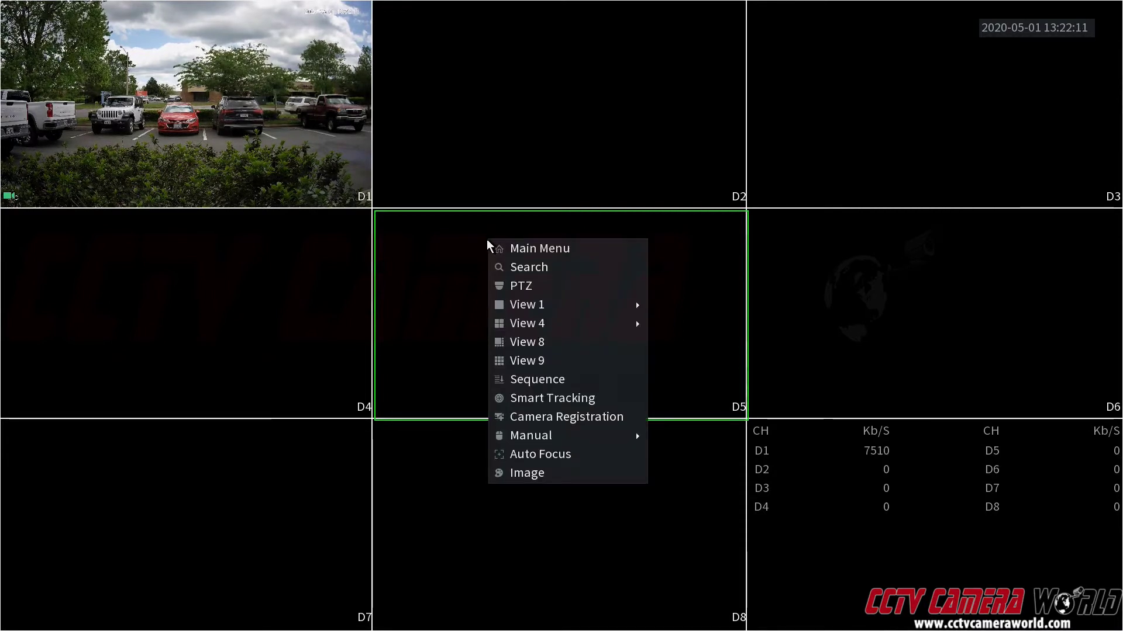
pyautogui.click(518, 245)
pyautogui.moveTo(485, 265)
pyautogui.mouseDown()
pyautogui.moveTo(640, 269)
pyautogui.moveTo(630, 374)
pyautogui.moveTo(485, 380)
pyautogui.mouseUp()
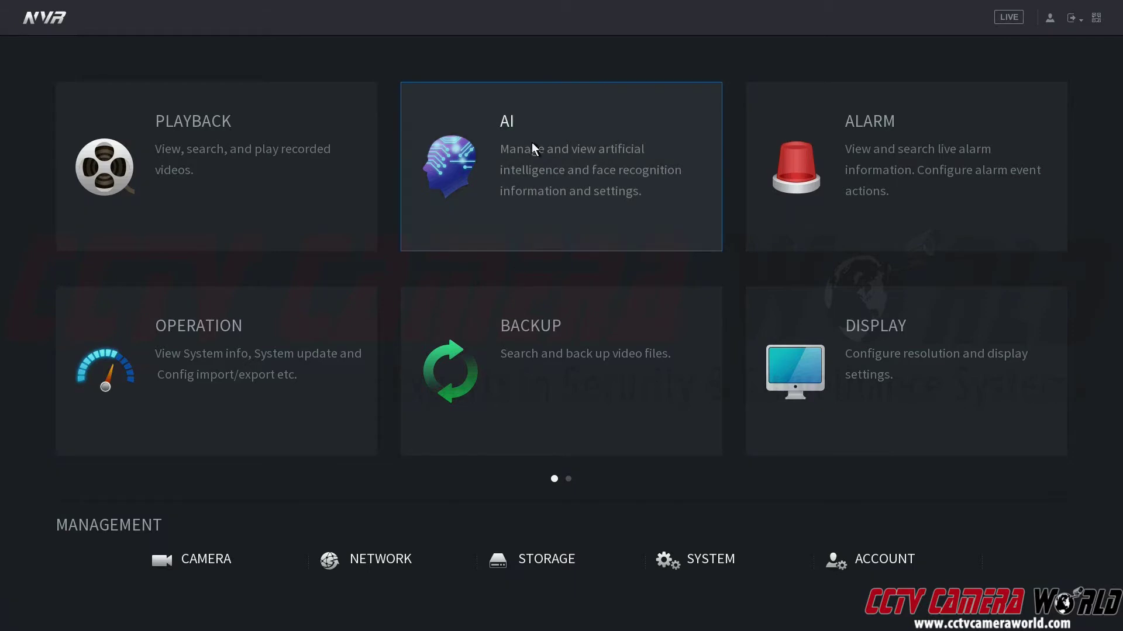
# - In AI, browse the Smart Search IVS and people-counting pages, then open Parameters > Smart Plan
pyautogui.click(556, 182)
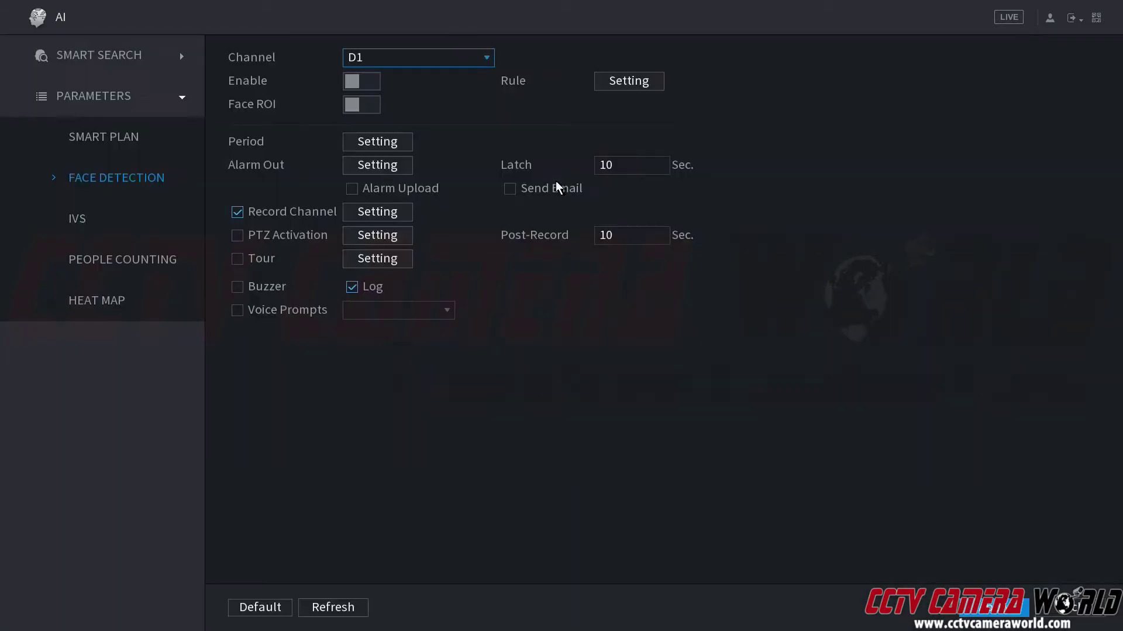
pyautogui.click(88, 58)
pyautogui.click(101, 129)
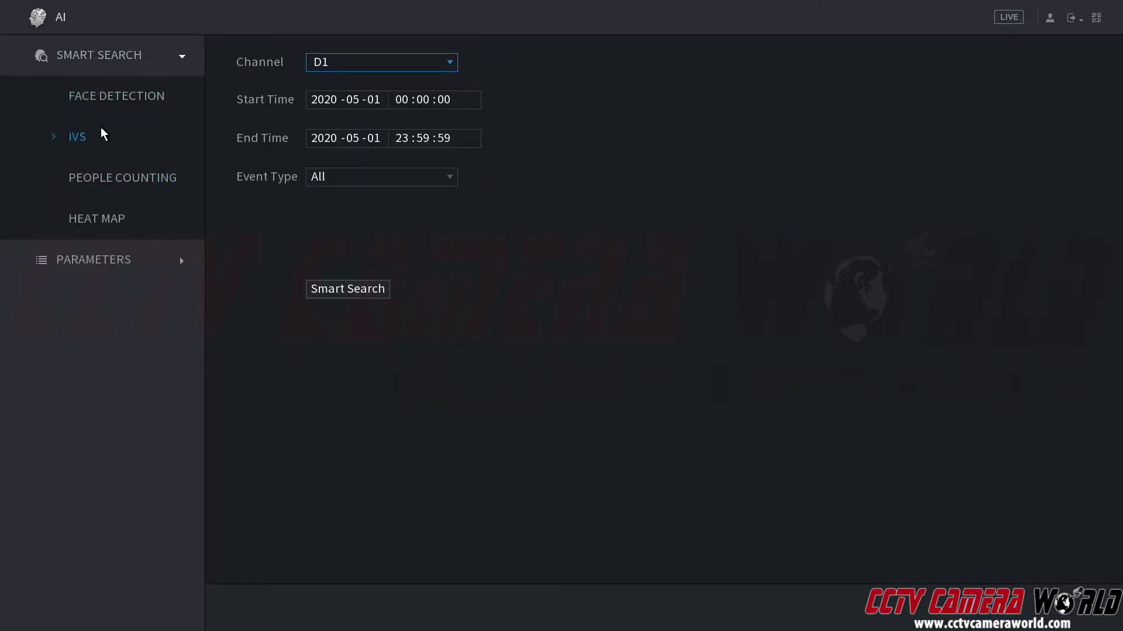
pyautogui.click(114, 177)
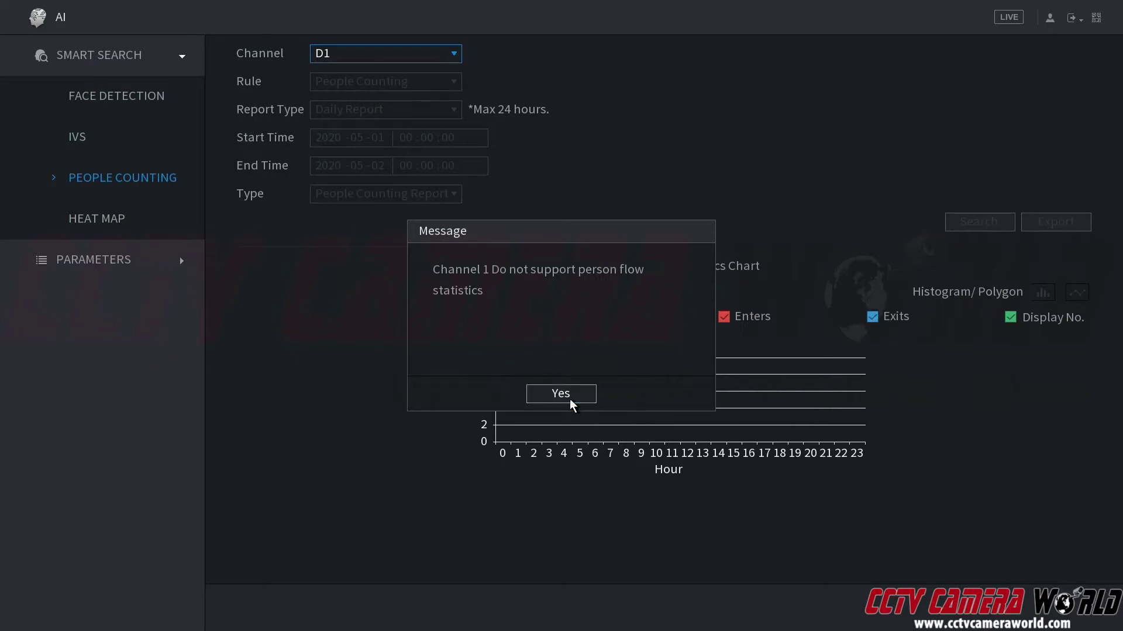
pyautogui.click(561, 395)
pyautogui.click(169, 264)
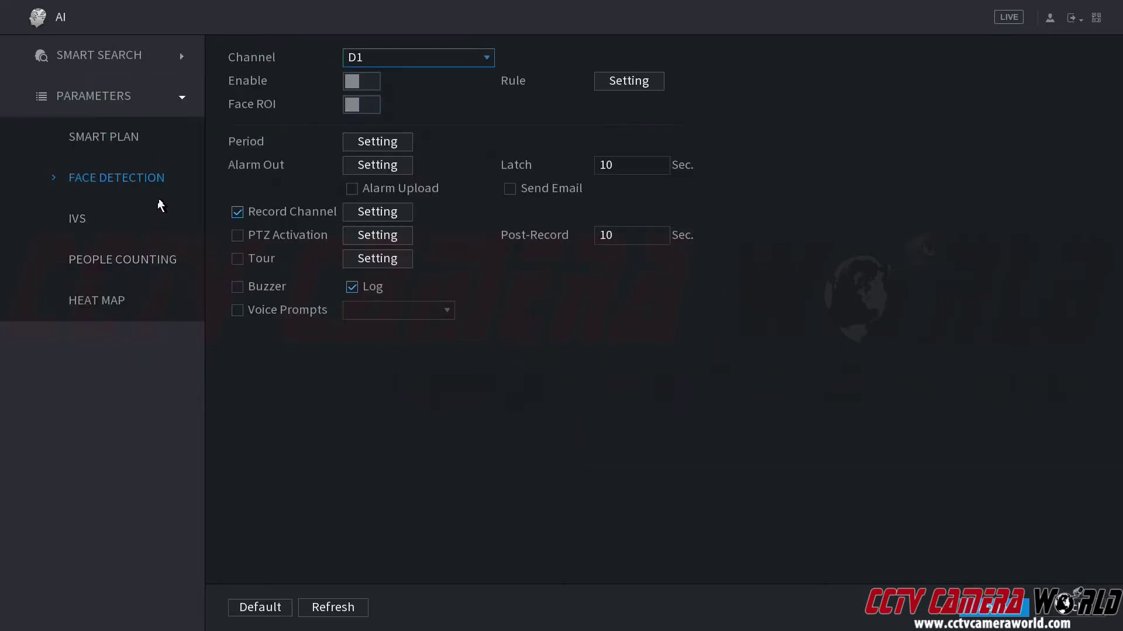
pyautogui.click(126, 139)
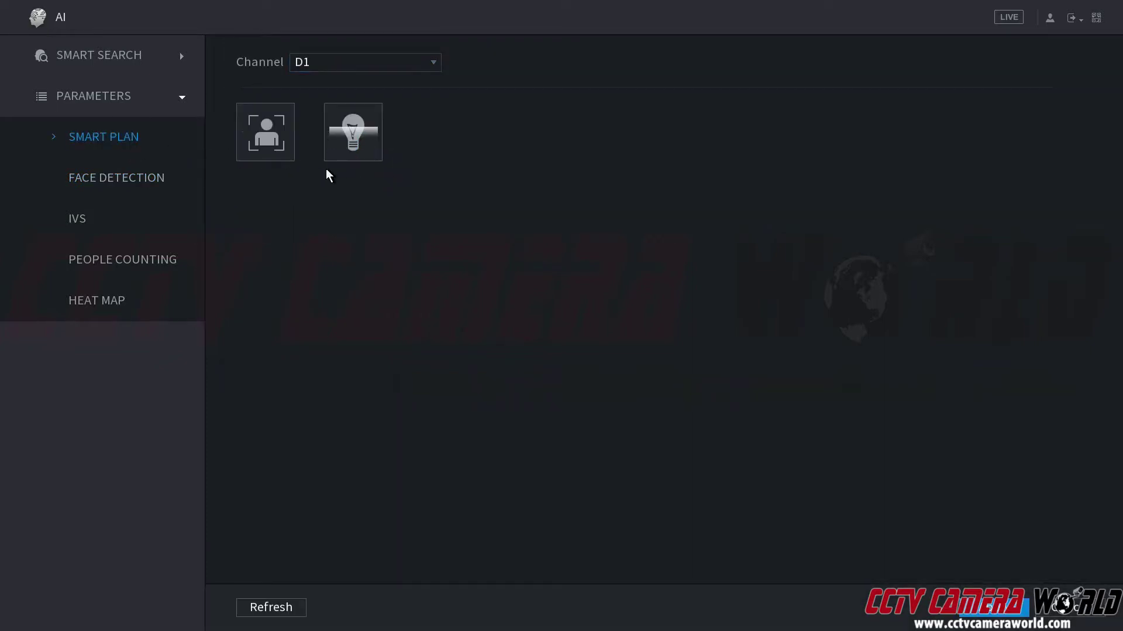
# - Keep channel D1 selected, switch on its IVS smart plan, and go to the IVS rules
pyautogui.click(353, 65)
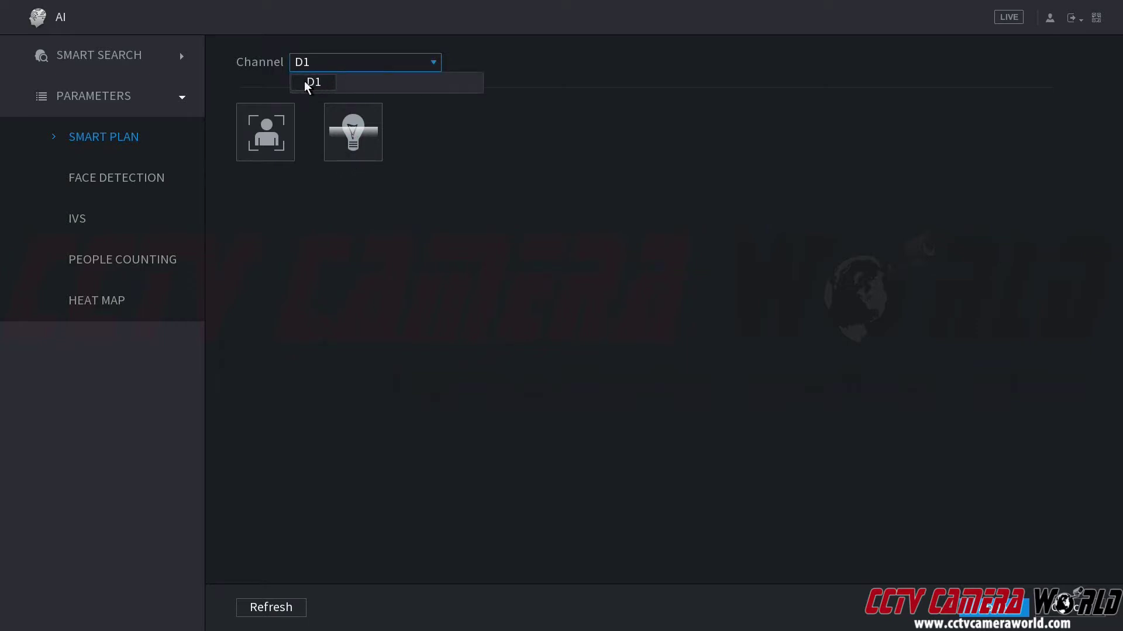
pyautogui.click(306, 82)
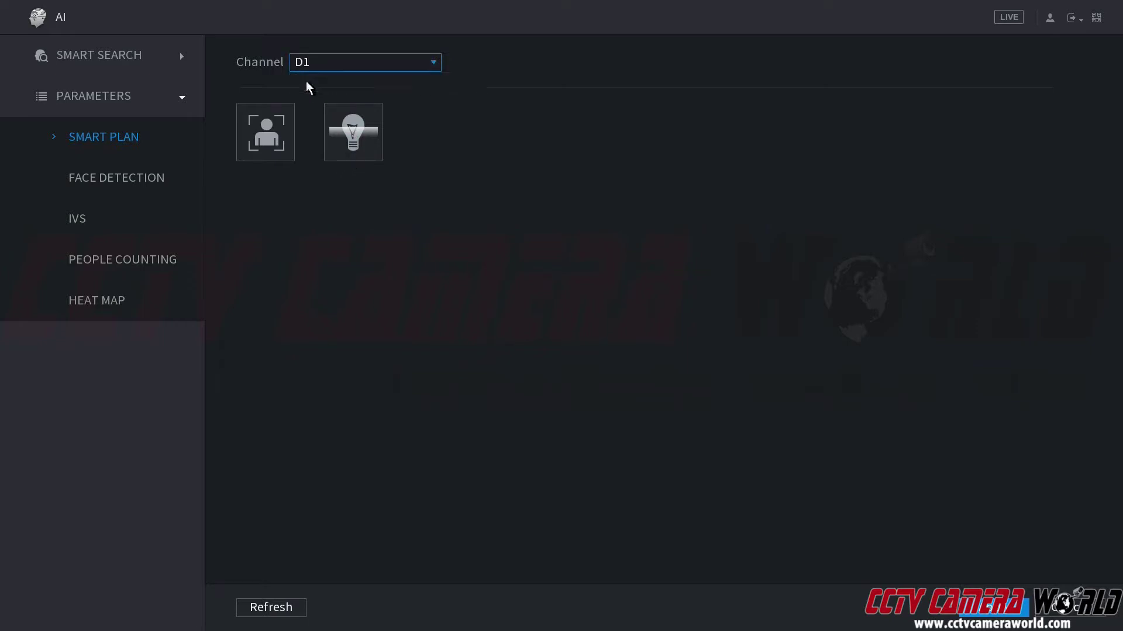
pyautogui.click(363, 137)
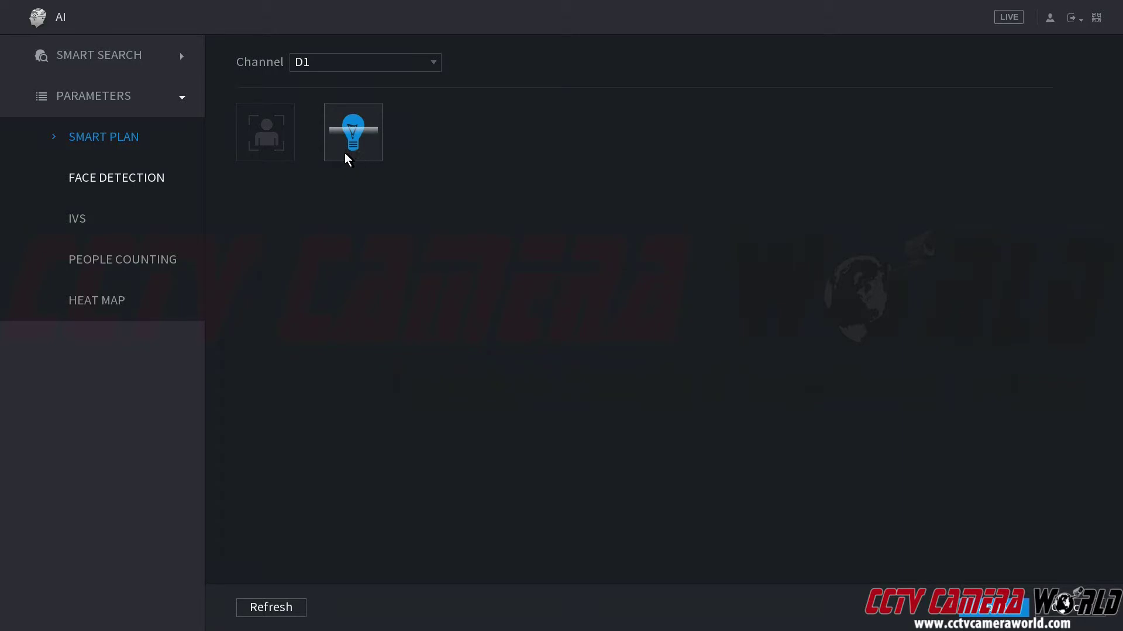
pyautogui.click(125, 220)
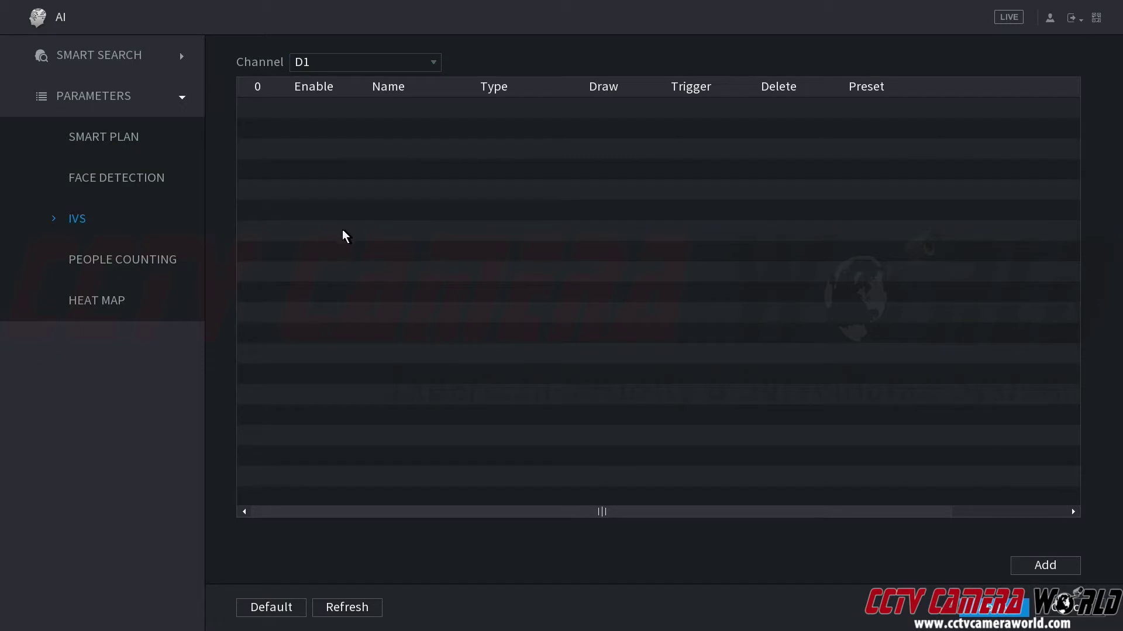
# - Add a new IVS rule to channel D1
pyautogui.click(351, 61)
pyautogui.click(352, 60)
pyautogui.click(1045, 566)
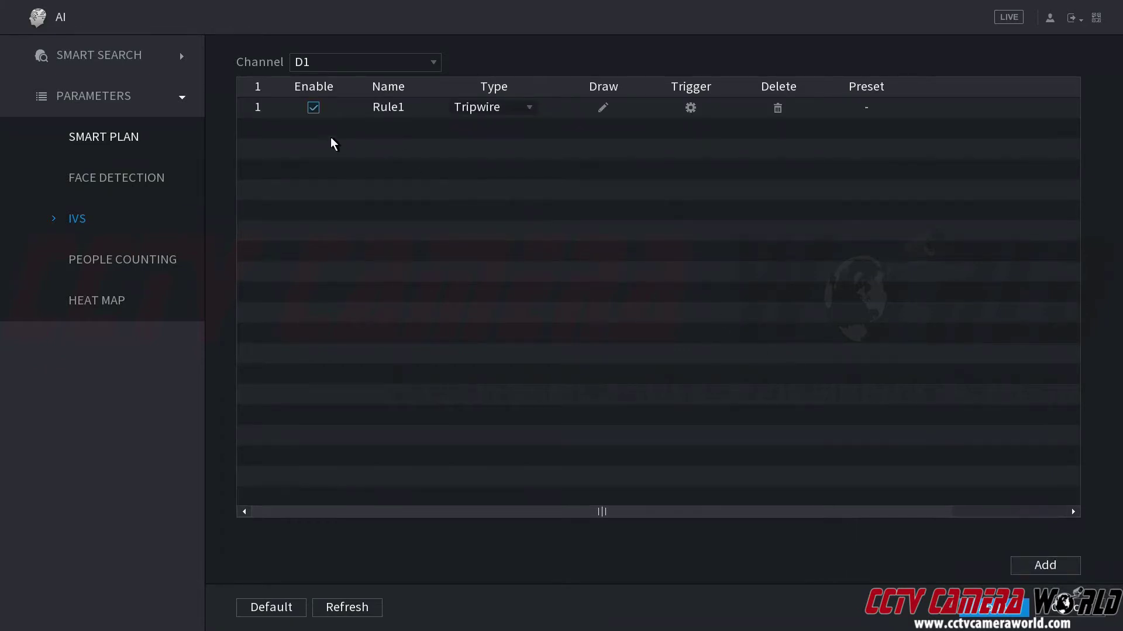
# - Keep Rule1's type as Tripwire and open its drawing view
pyautogui.click(398, 113)
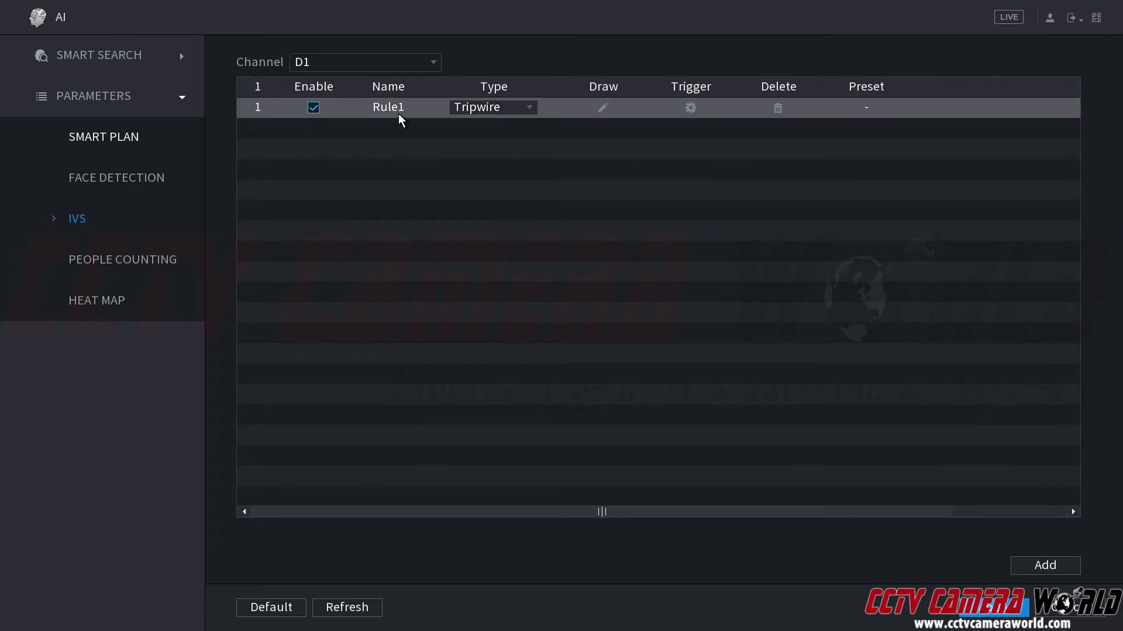
pyautogui.click(496, 107)
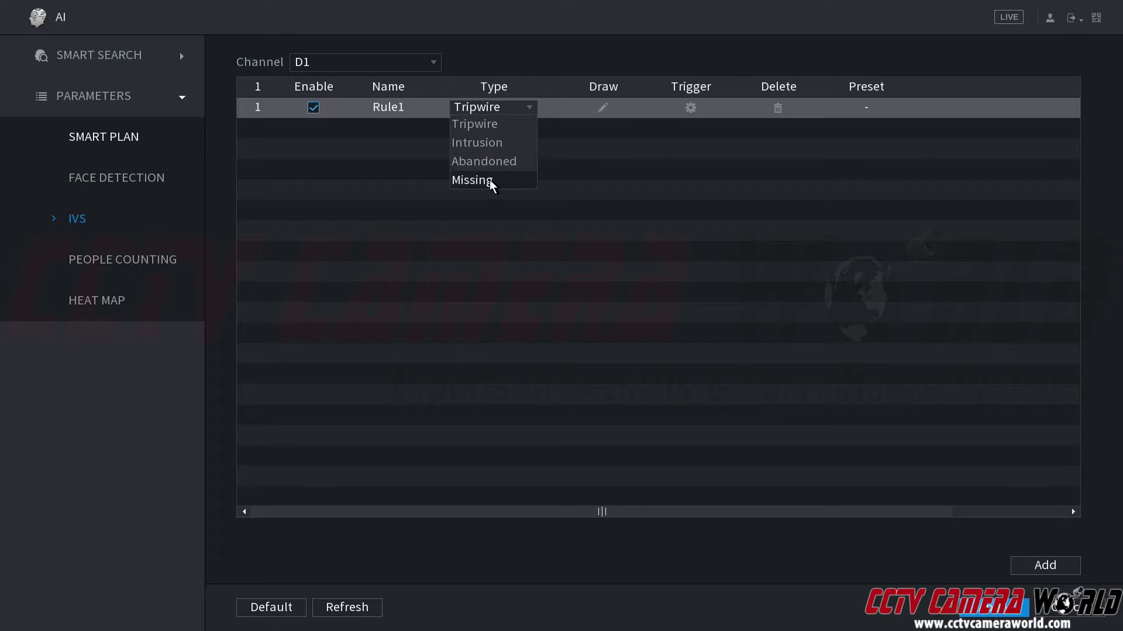
pyautogui.click(517, 73)
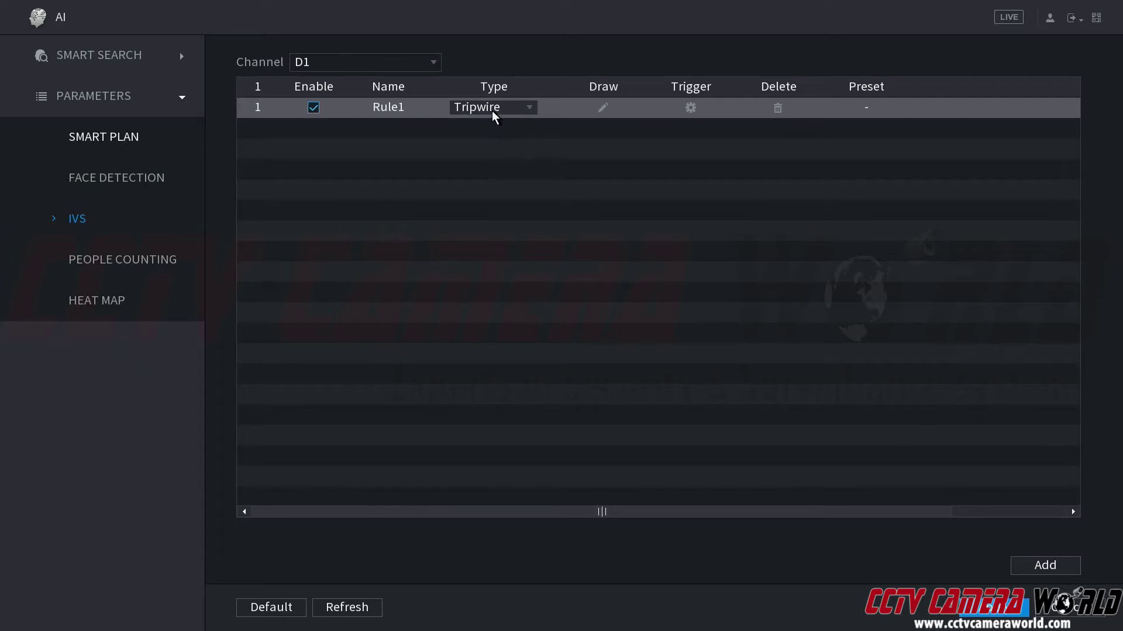
pyautogui.click(602, 107)
# - Keep Rule1's direction as Both, confirm, and start the tripwire near the right-hand trees
pyautogui.click(158, 98)
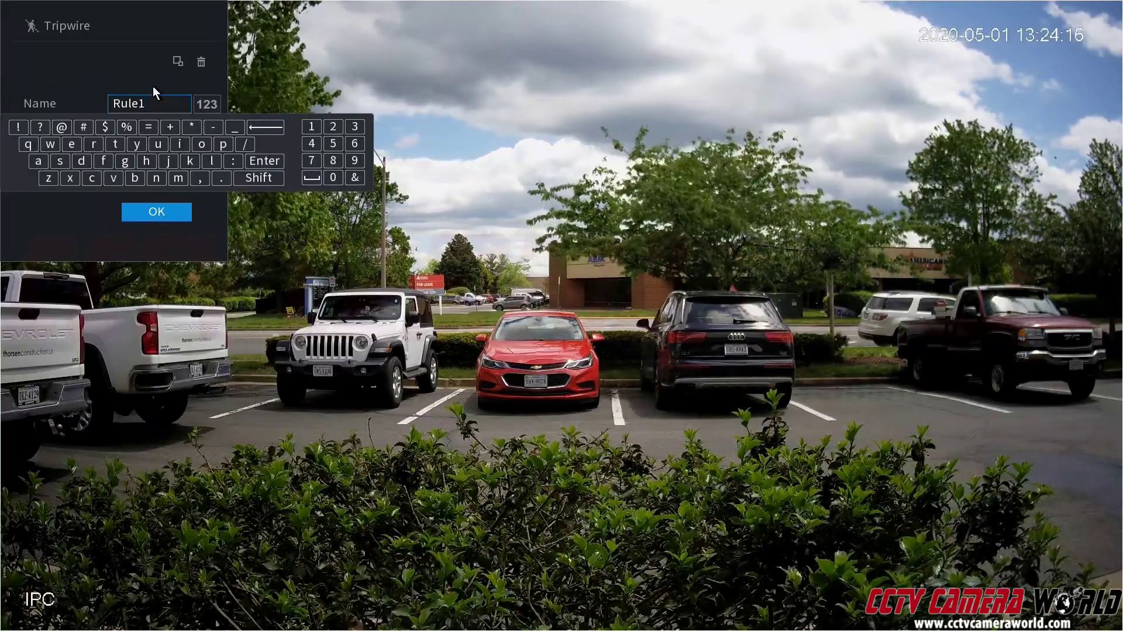
pyautogui.click(149, 97)
pyautogui.click(163, 124)
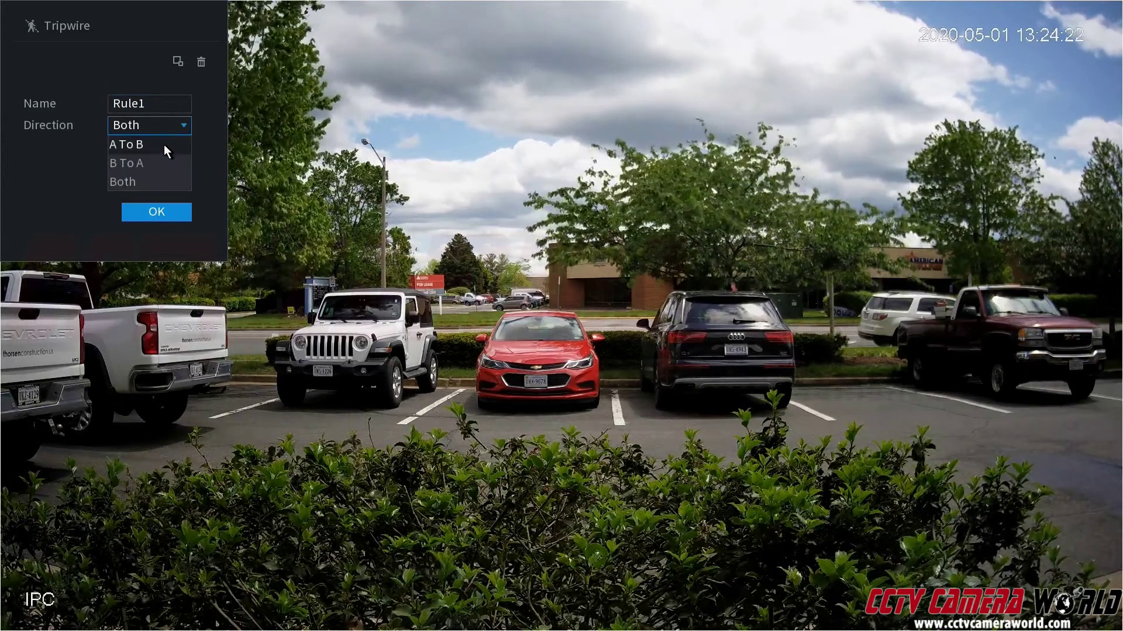
pyautogui.click(146, 180)
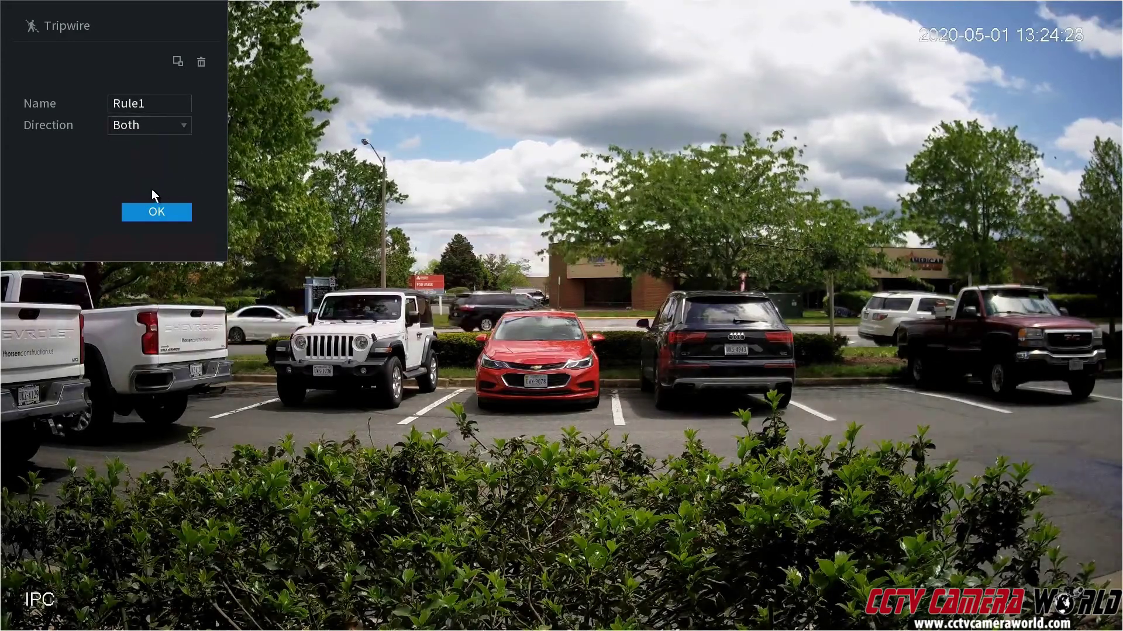
pyautogui.click(156, 213)
pyautogui.click(921, 180)
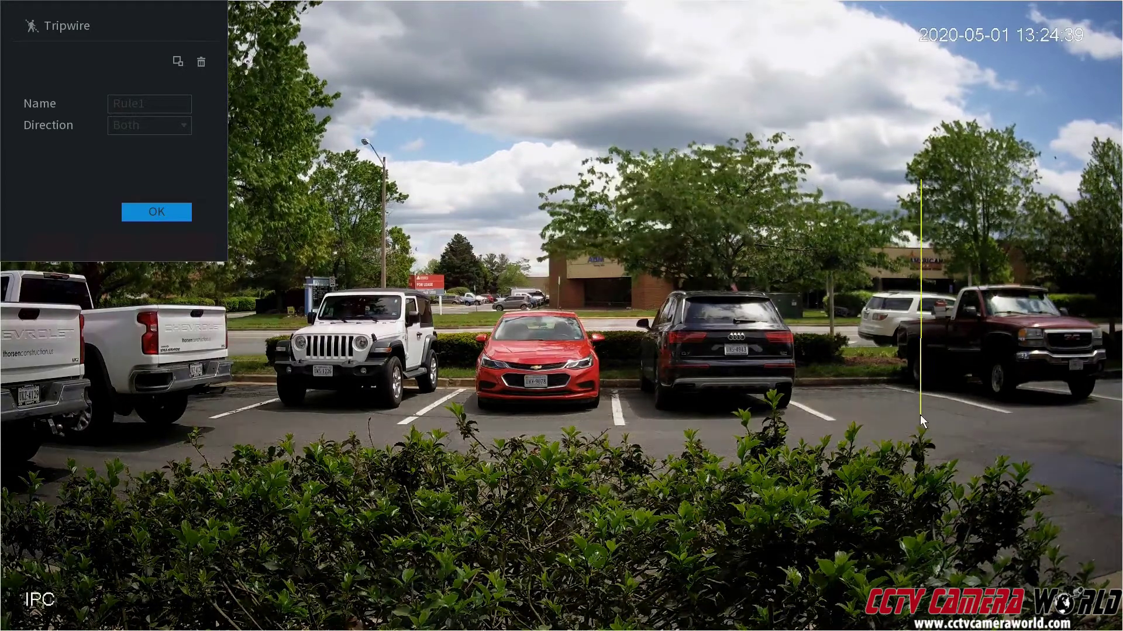
# - Finish the tripwire across the lot to the lower right, then start the target size filter
pyautogui.click(921, 424)
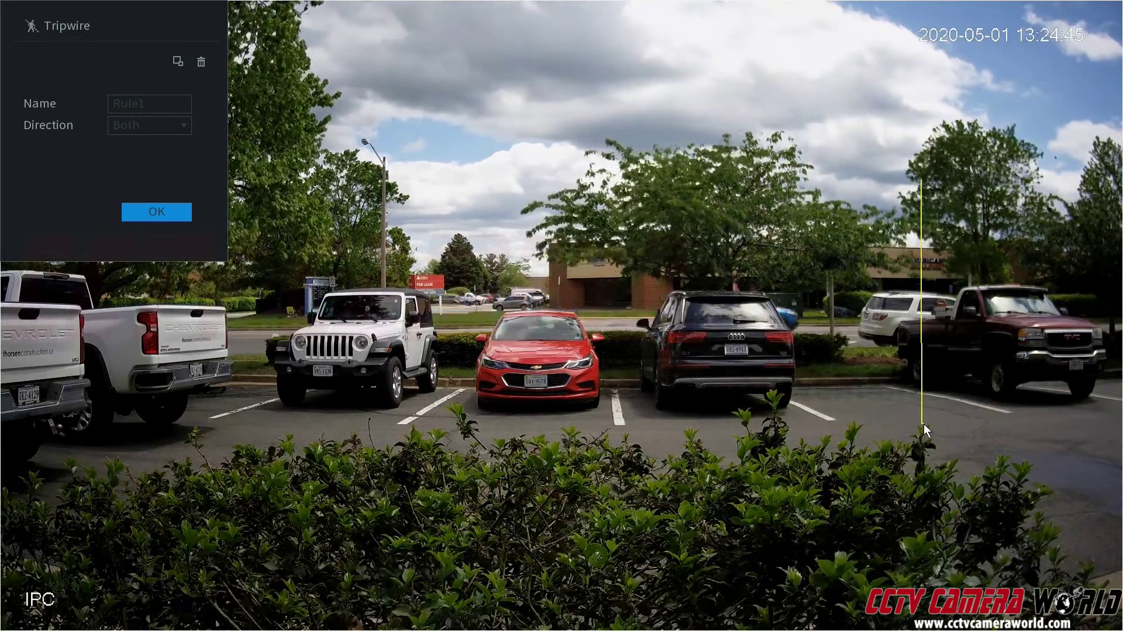
pyautogui.click(1030, 427)
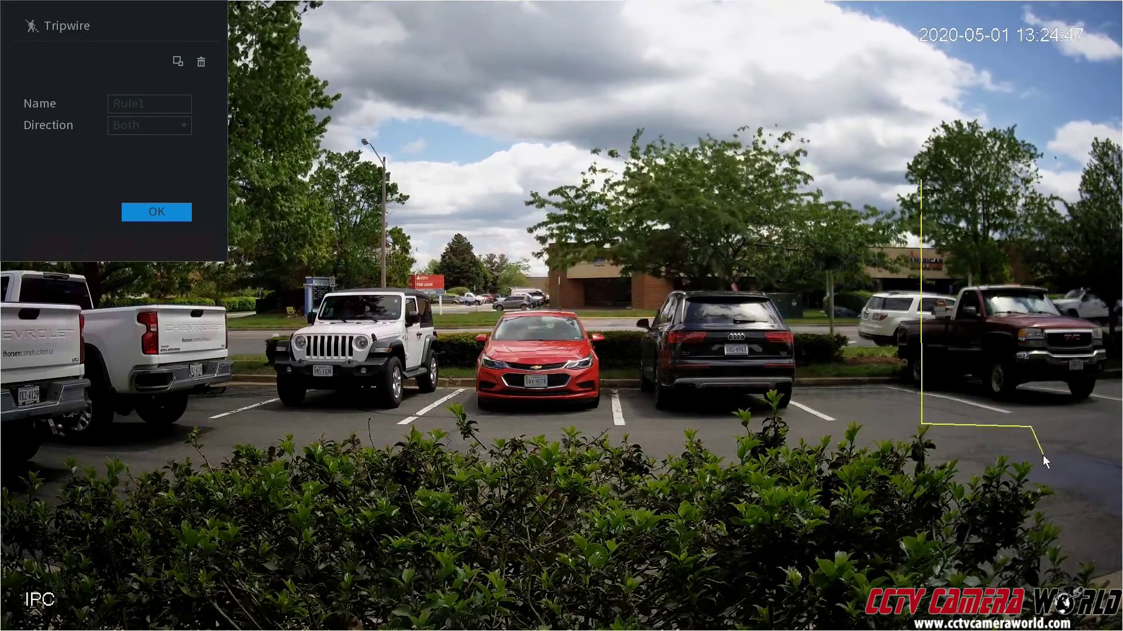
pyautogui.click(1035, 544)
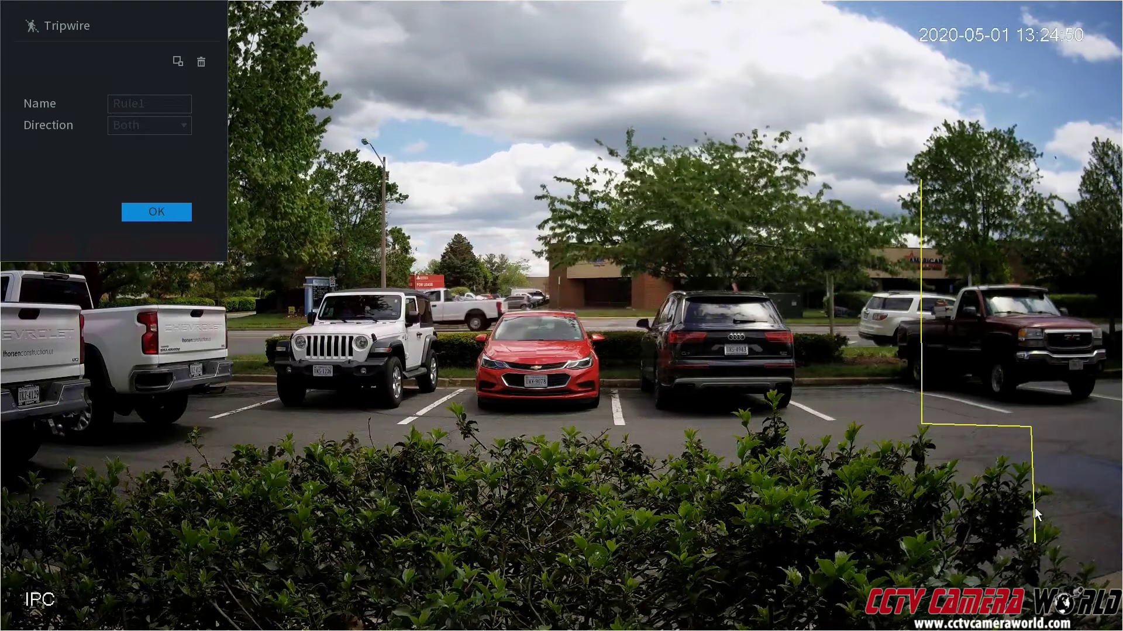
pyautogui.rightClick(1042, 542)
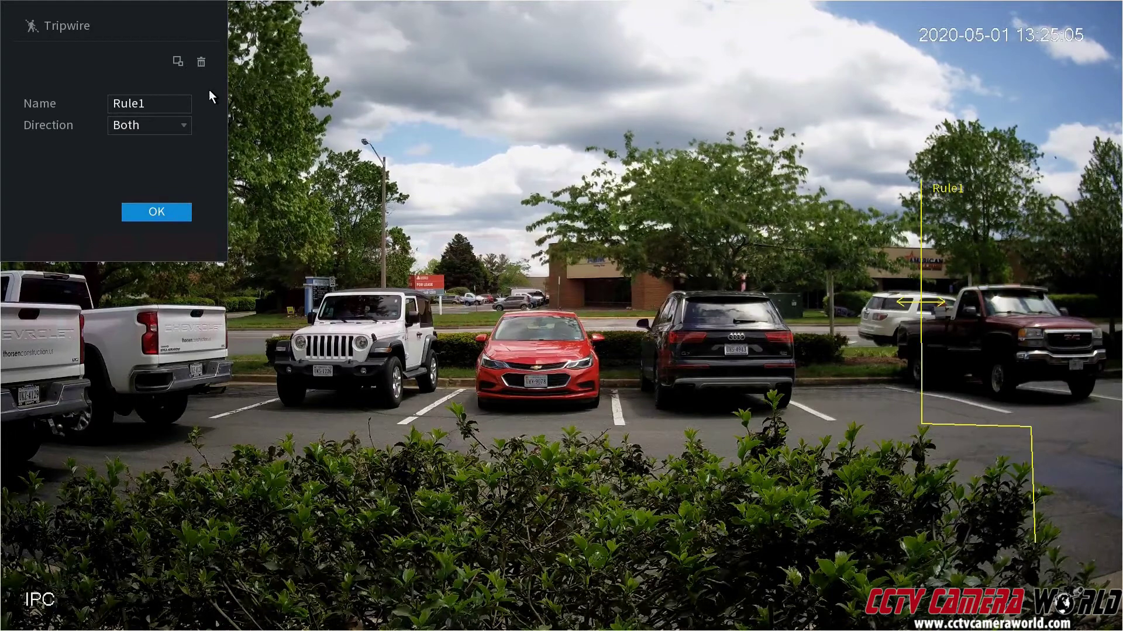
pyautogui.click(179, 62)
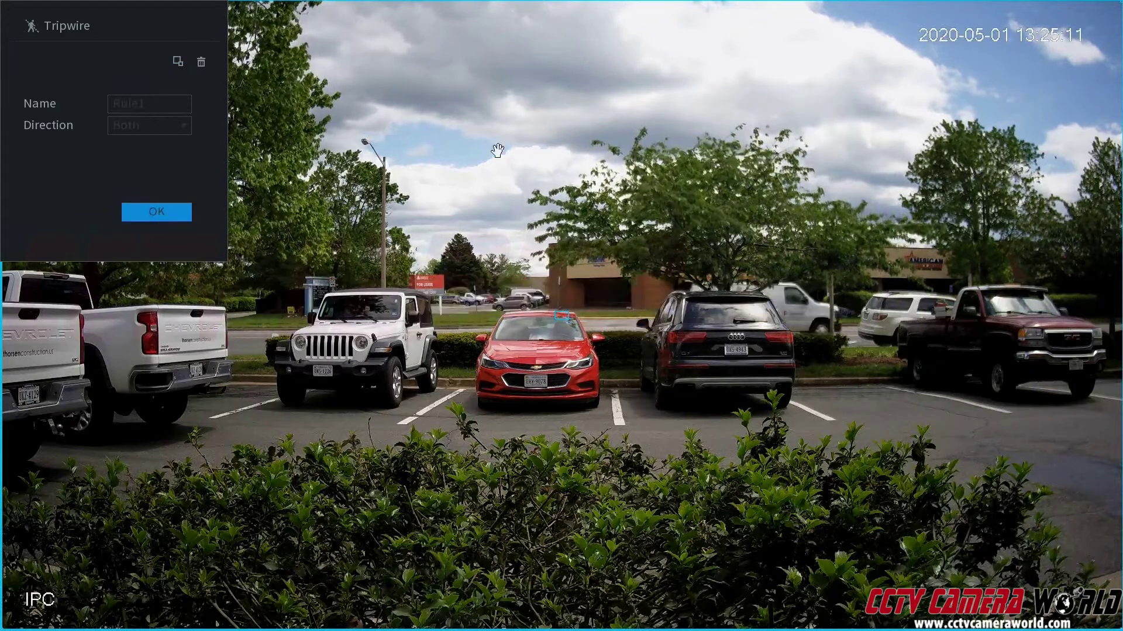
pyautogui.rightClick(589, 192)
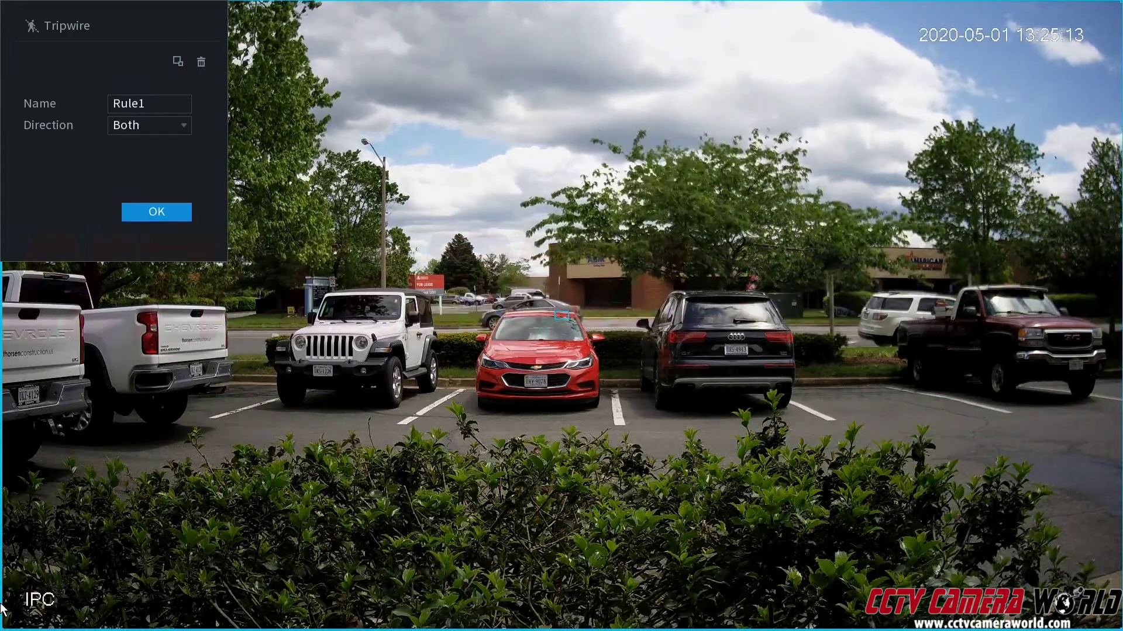
pyautogui.moveTo(7, 624); pyautogui.dragTo(573, 628)
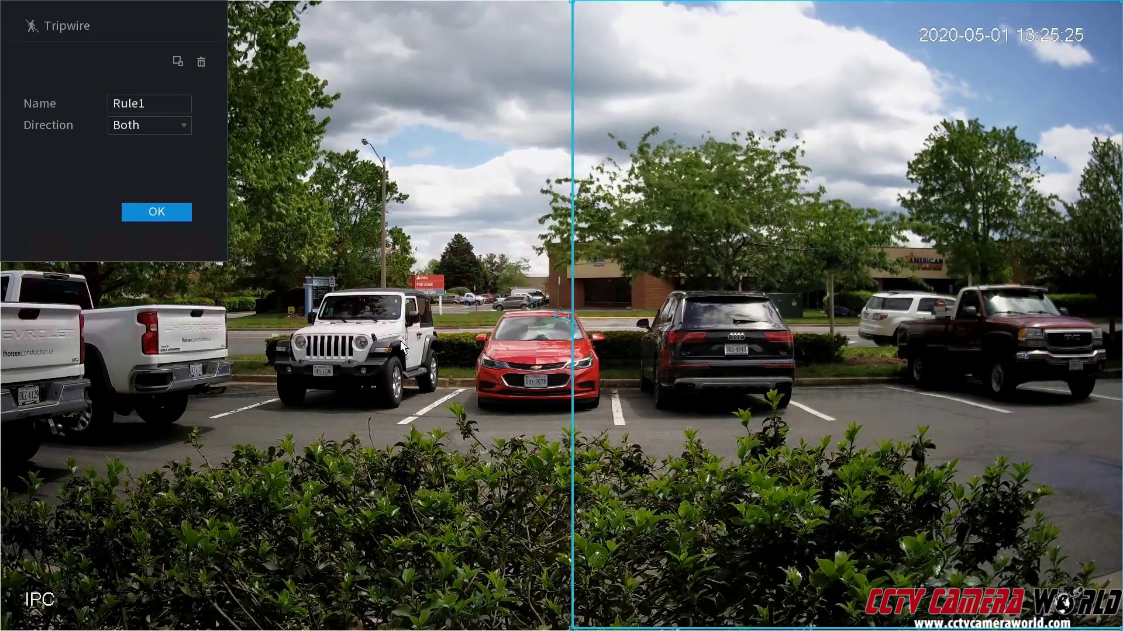
pyautogui.moveTo(571, 628); pyautogui.dragTo(5, 624)
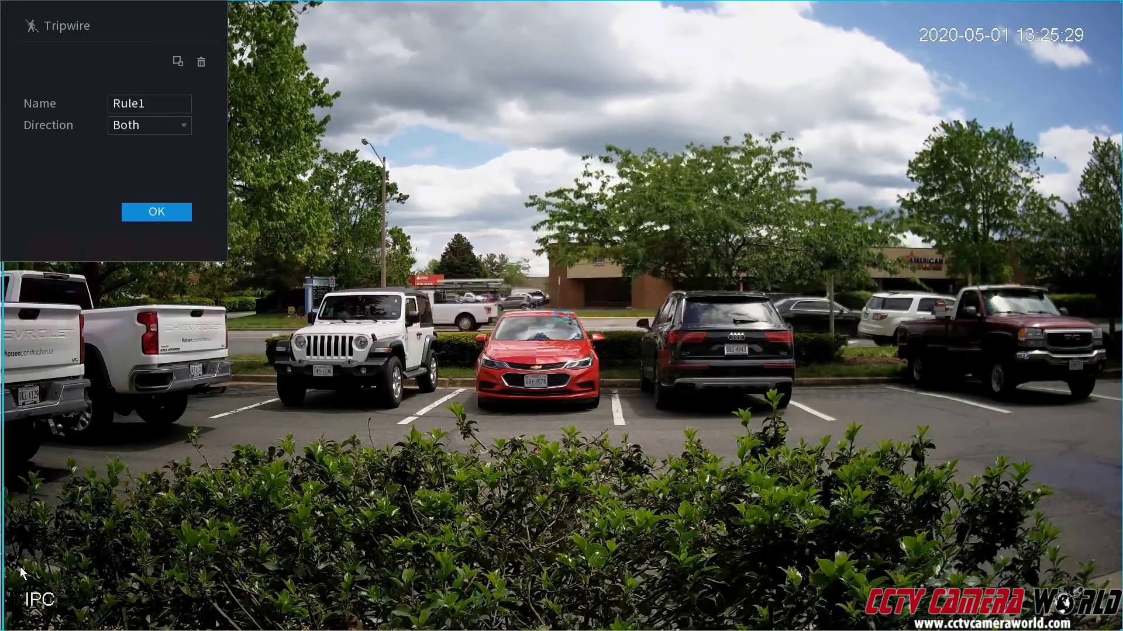
pyautogui.click(178, 61)
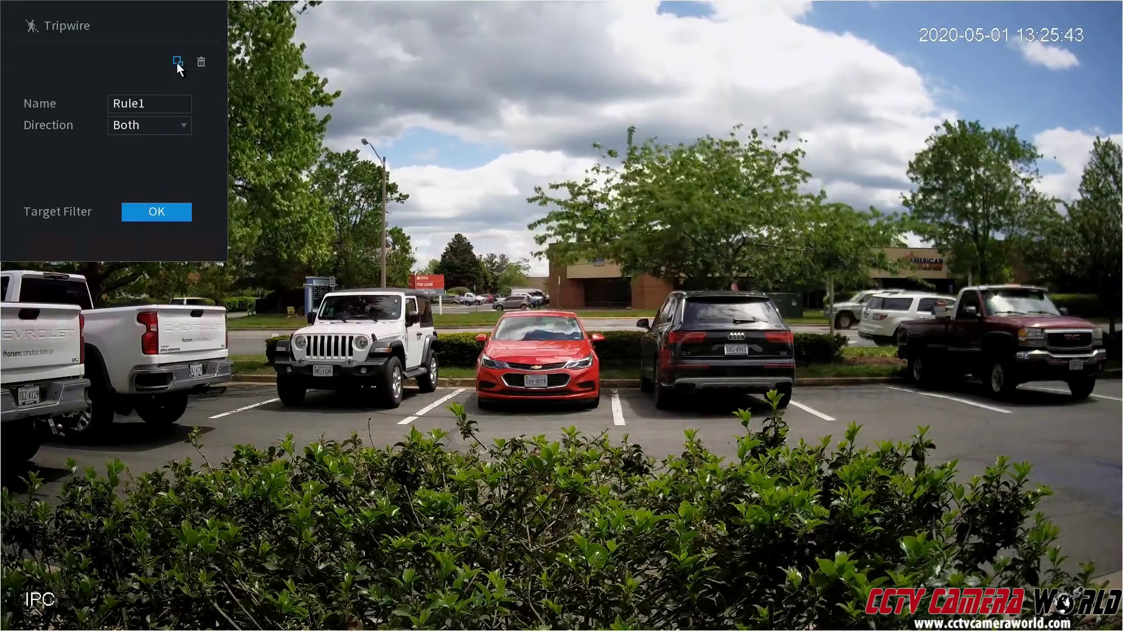
# - Close Target Filter and redraw Rule1's tripwire from the right-hand trees to the lower right
pyautogui.click(178, 63)
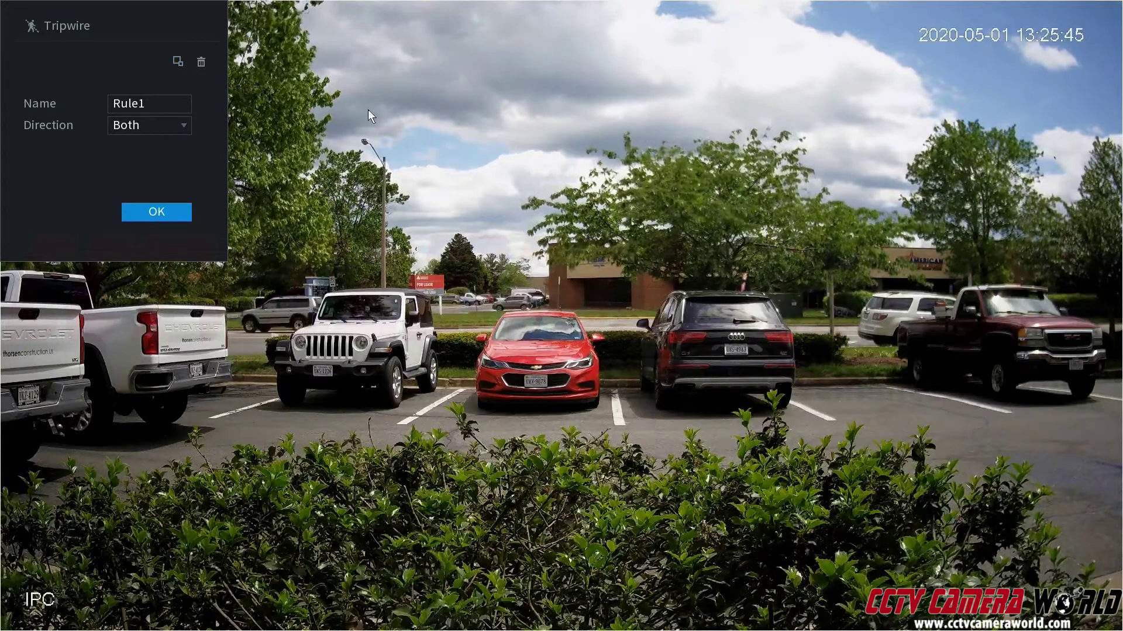
pyautogui.click(896, 123)
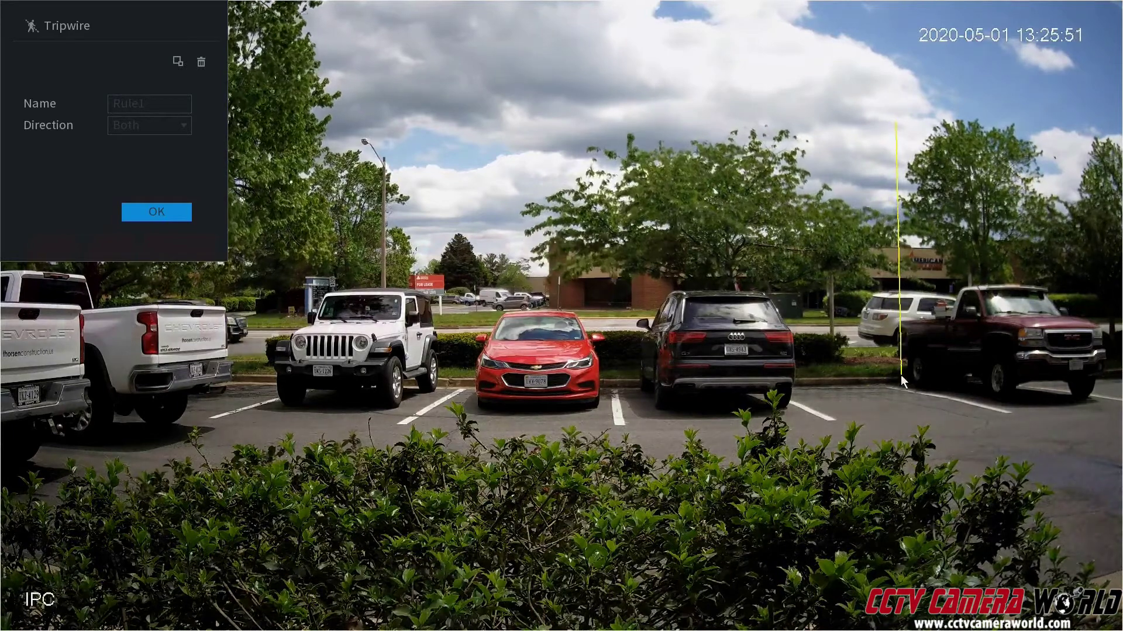
pyautogui.click(904, 423)
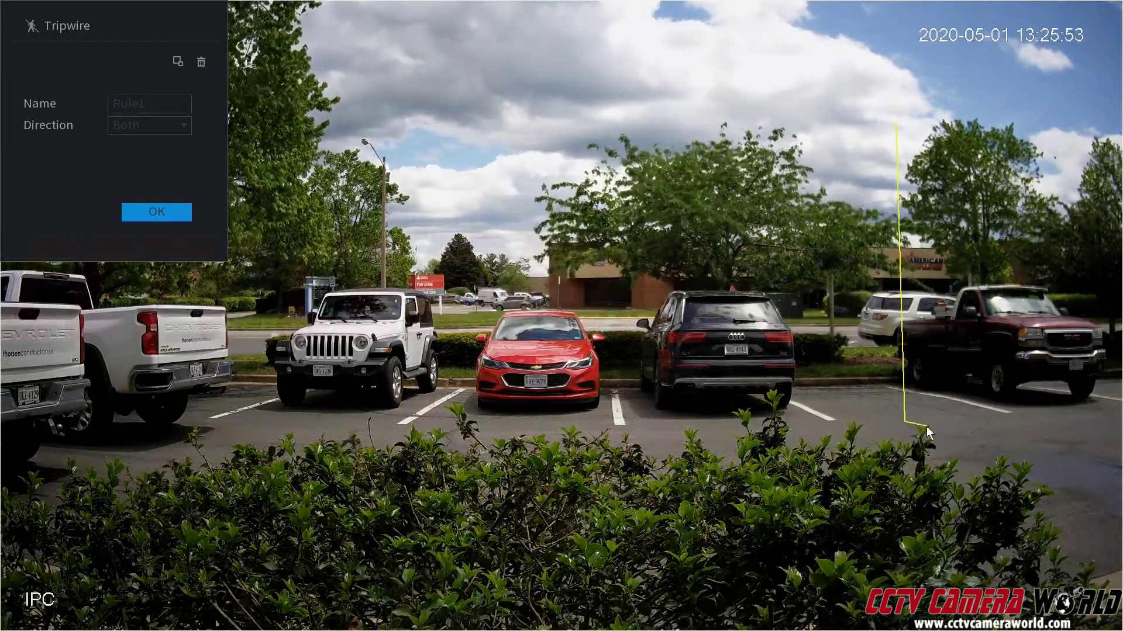
pyautogui.click(1052, 444)
pyautogui.rightClick(1079, 524)
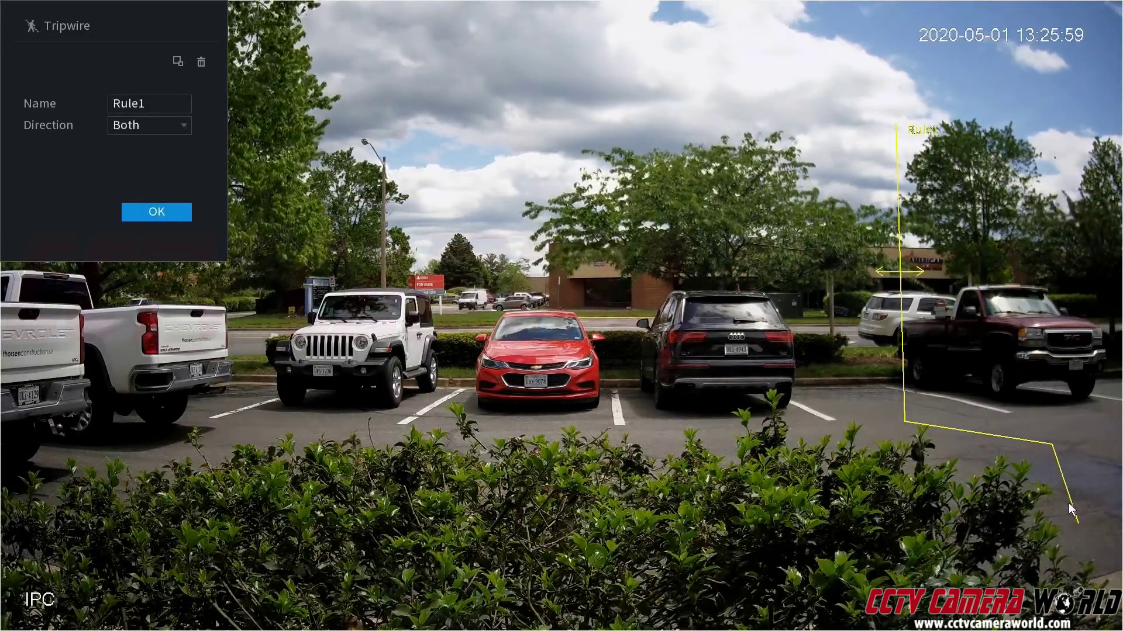